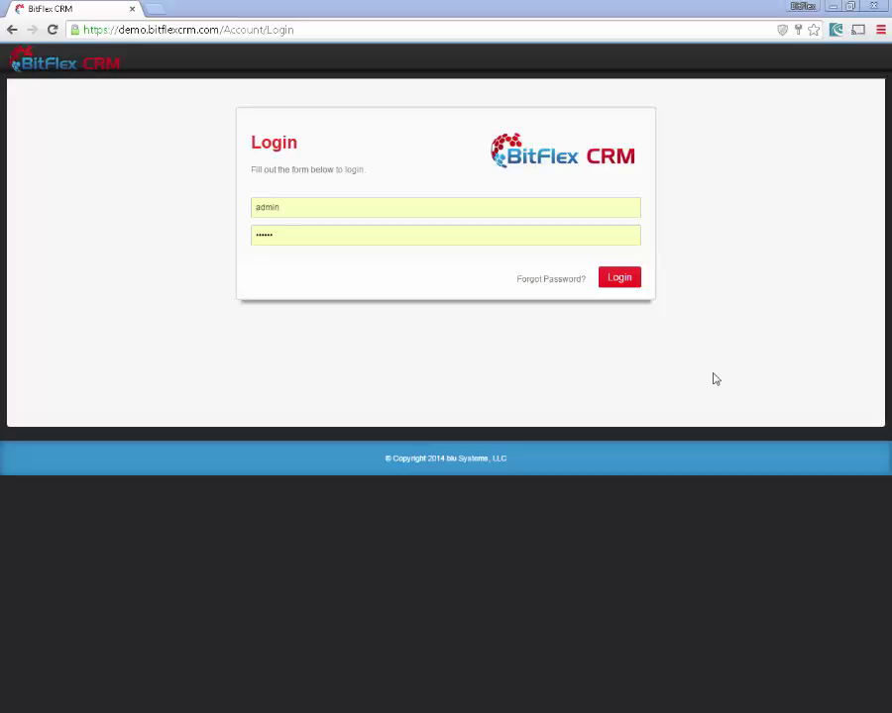
Log in to the CRM with the prefilled credentials and open the leads list
click(621, 281)
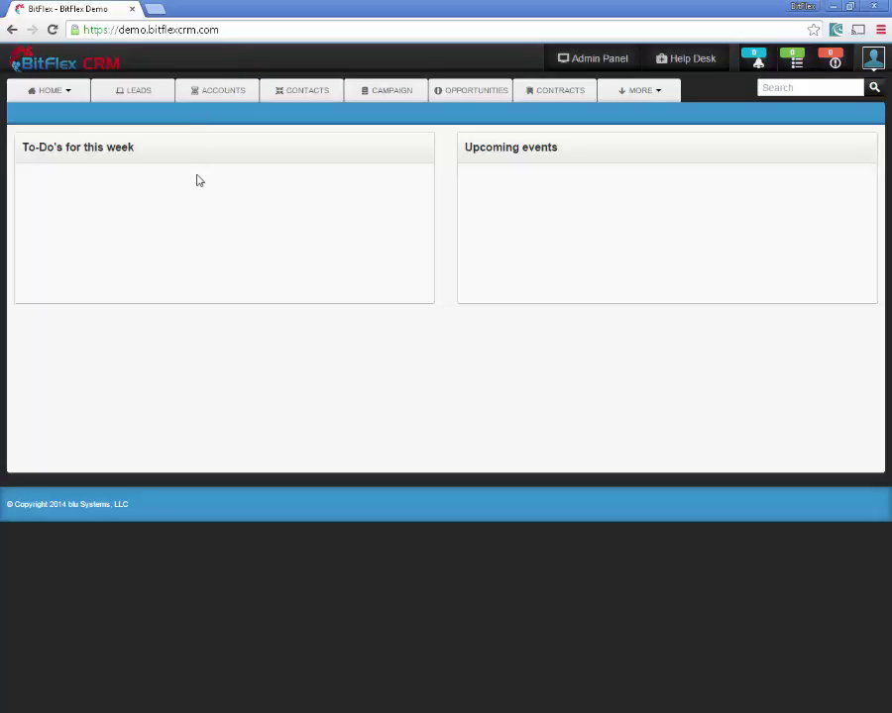
click(137, 94)
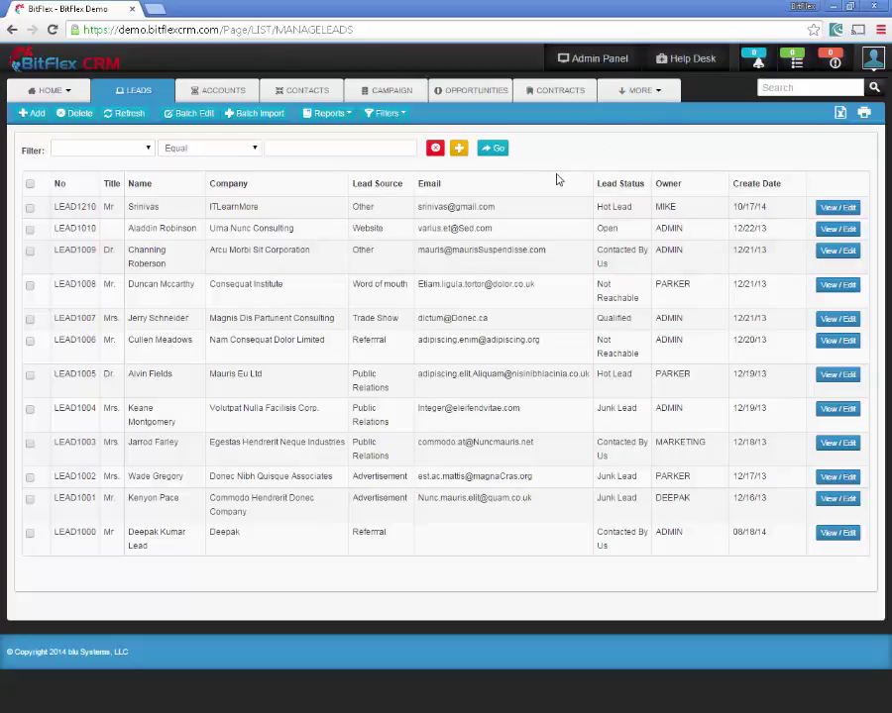
Open the design of the CRM_LEAD table from the admin panel's application objects
click(591, 59)
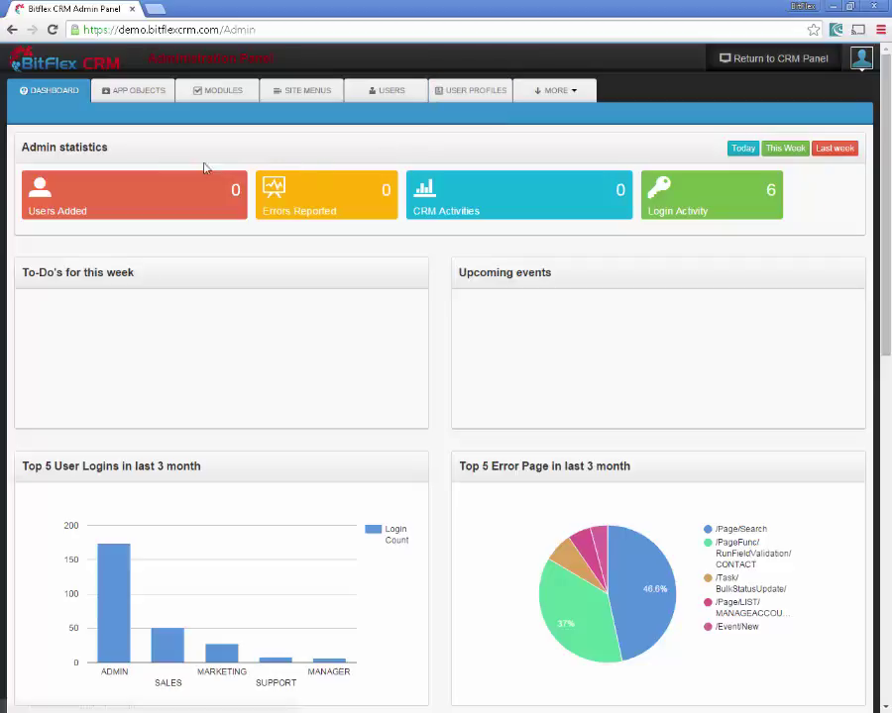
click(138, 92)
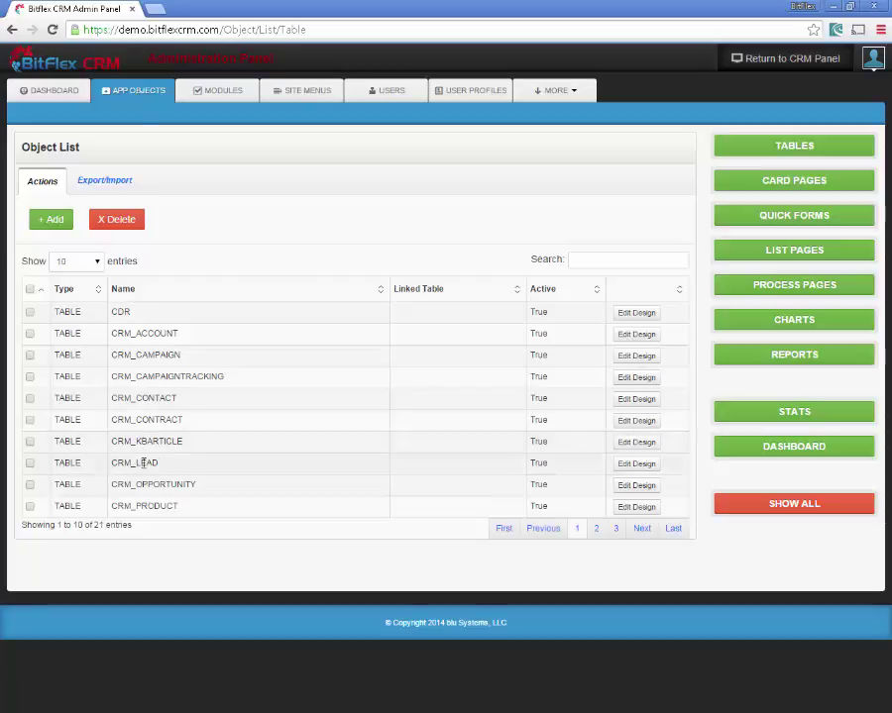
click(650, 467)
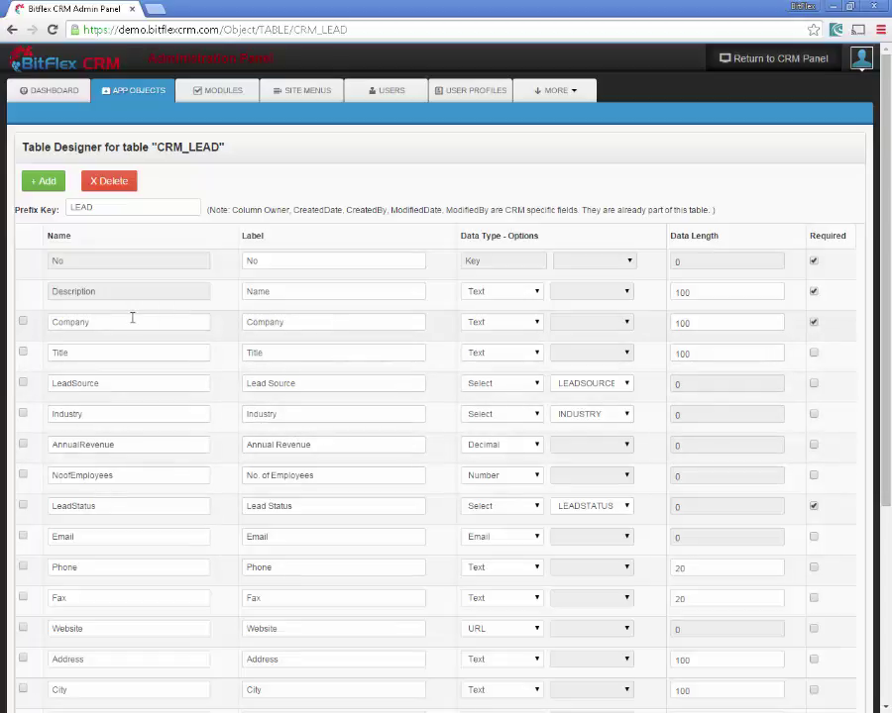
Examine the data type choices for the Company column and the option lists available for the LeadStatus column
click(536, 326)
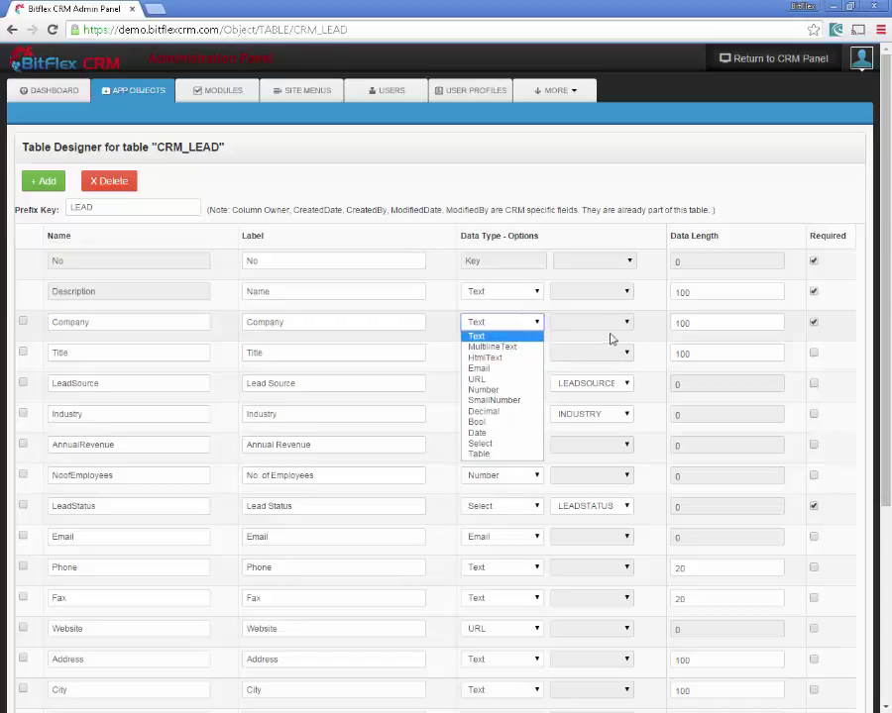
click(652, 327)
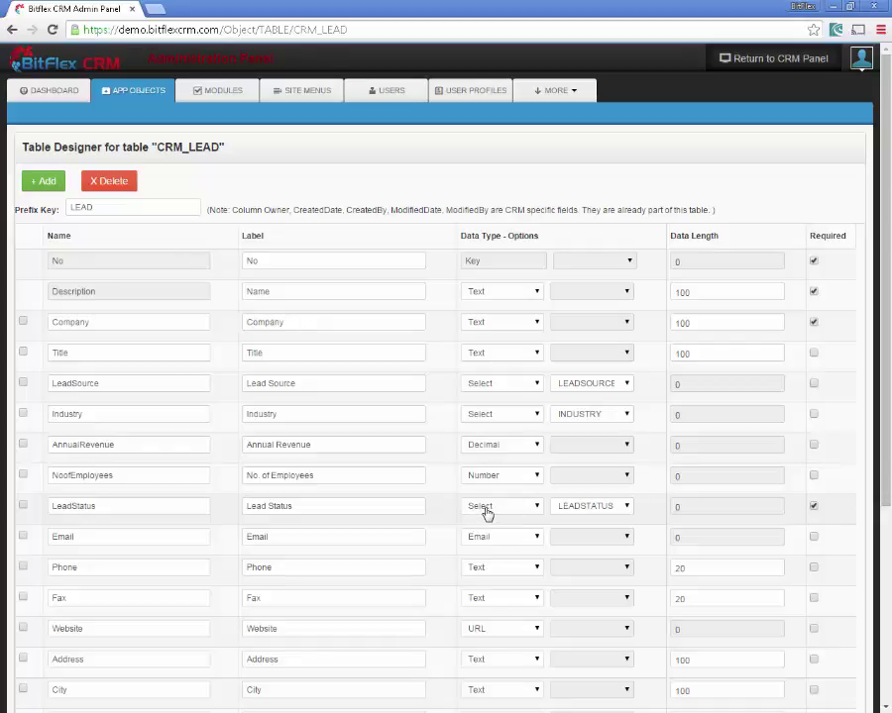
click(627, 511)
Return to the CRM panel and review the ITLearnMore lead's details, tasks and events
click(770, 62)
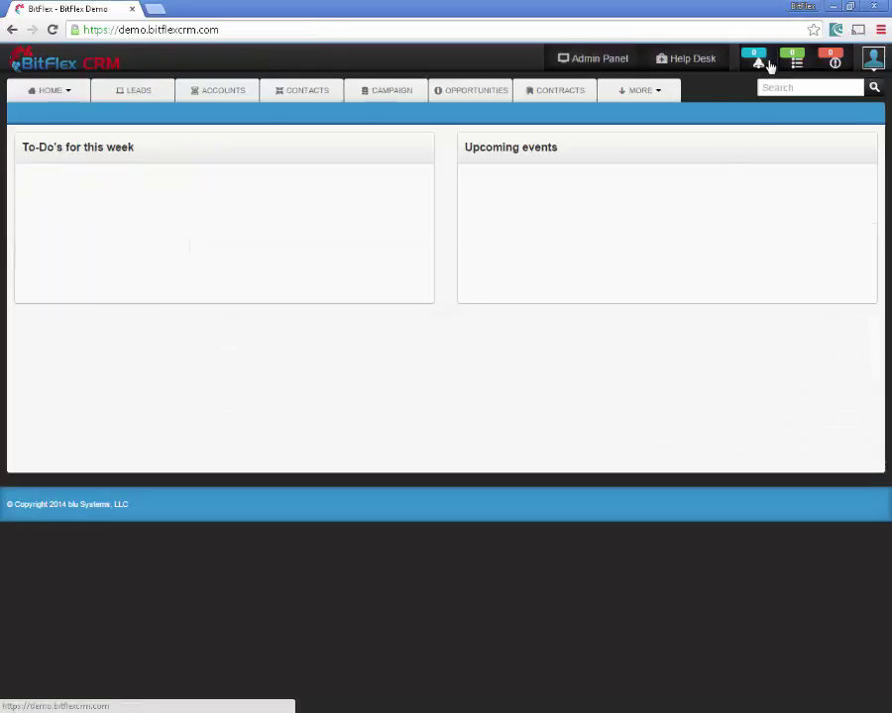
click(141, 95)
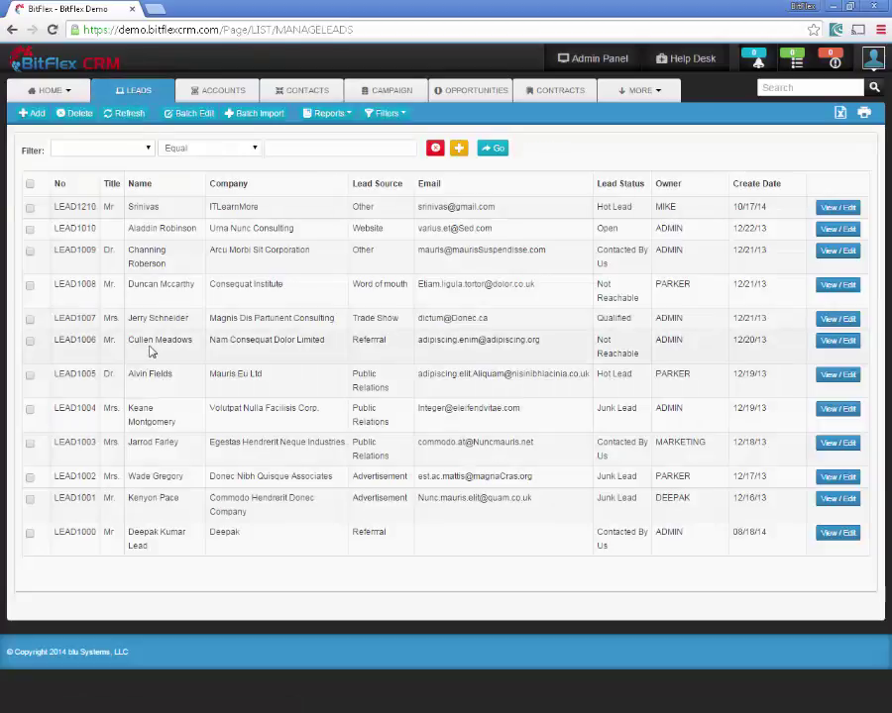
click(838, 209)
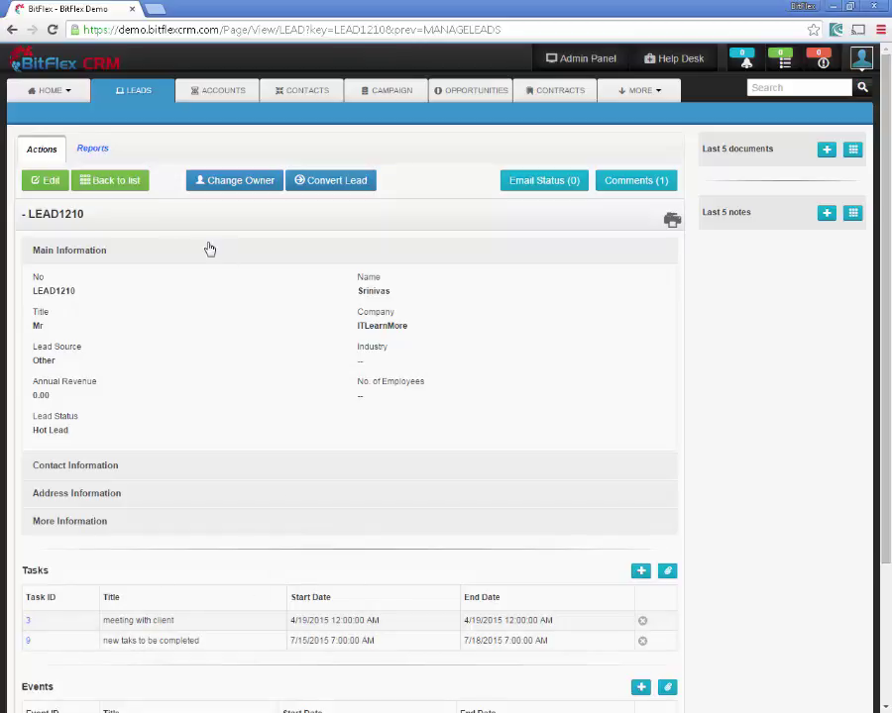
scroll(179, 454, down, 1)
scroll(199, 620, down, 2)
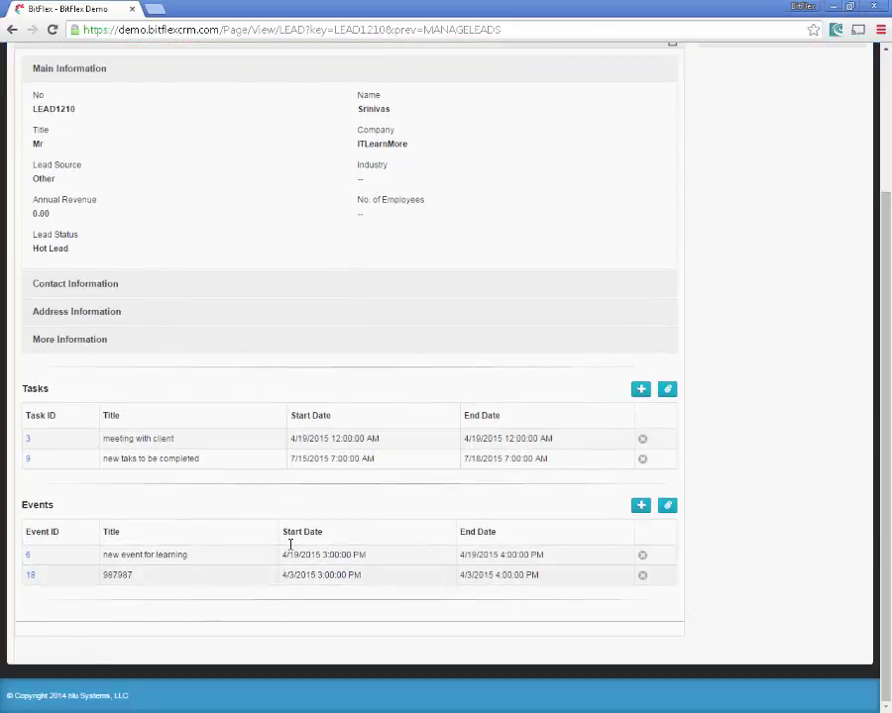
scroll(296, 577, up, 3)
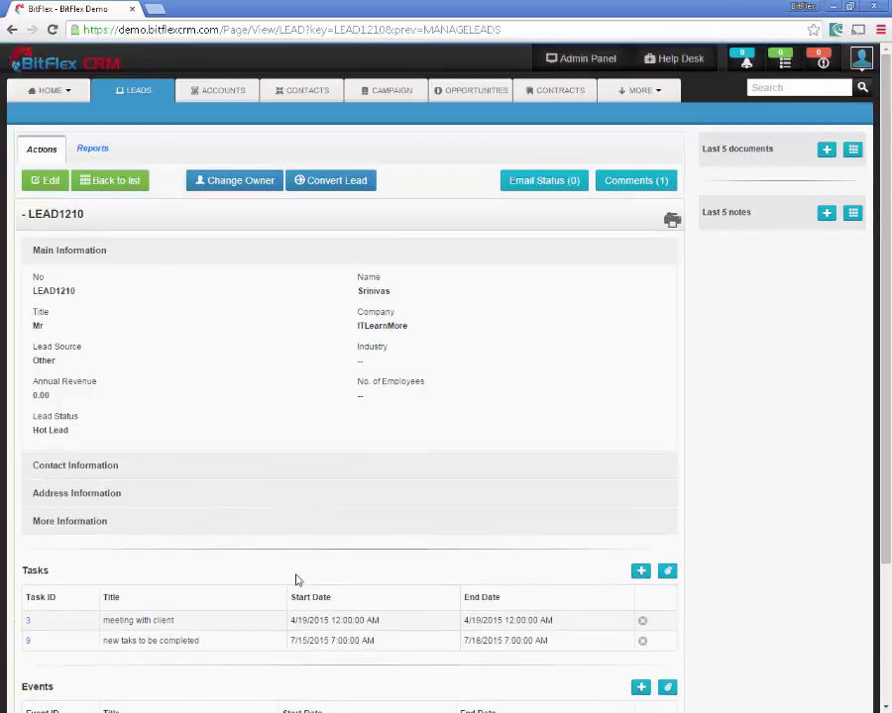
Open the ITLearnMore lead for editing and look through its Lead Status choices without changing the selection
click(51, 188)
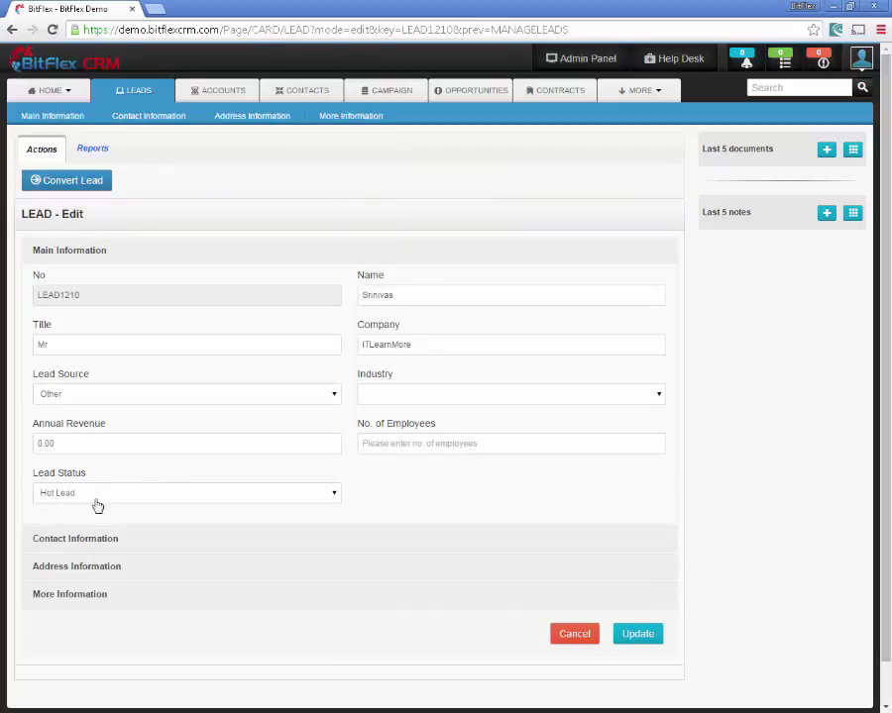
click(330, 493)
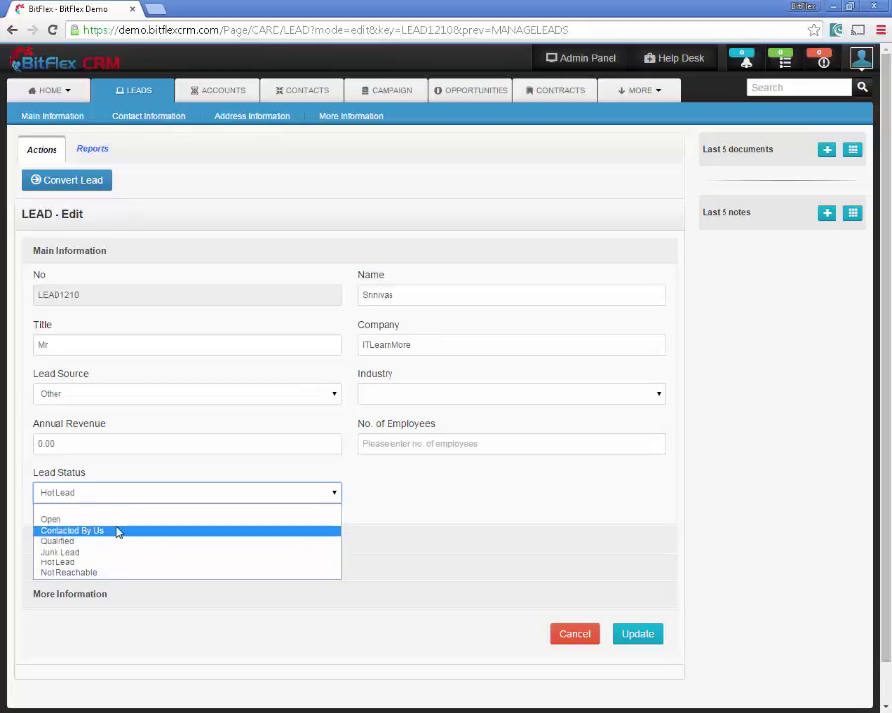
key(Up)
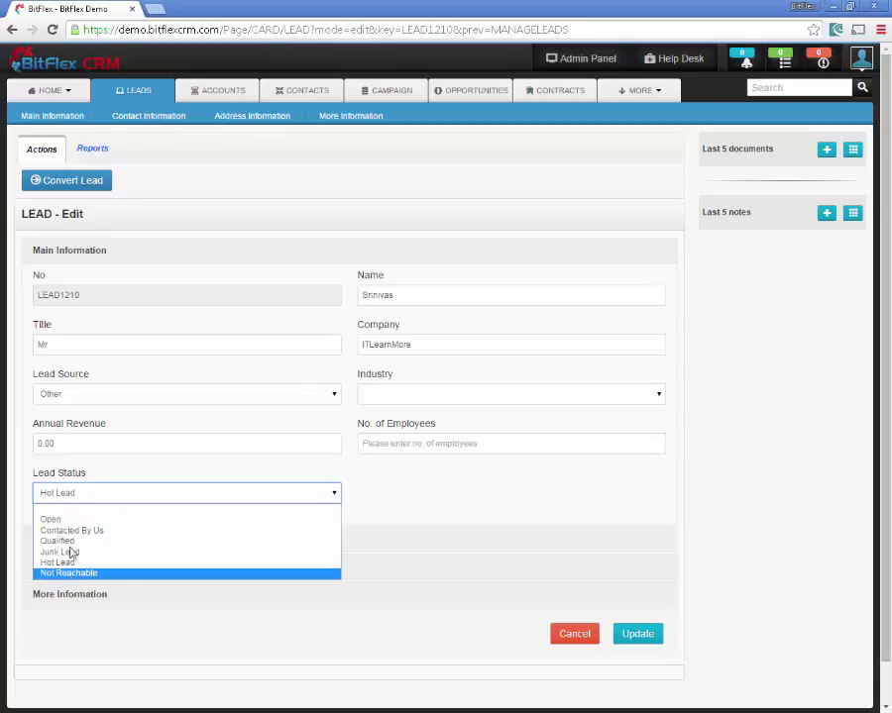
click(462, 515)
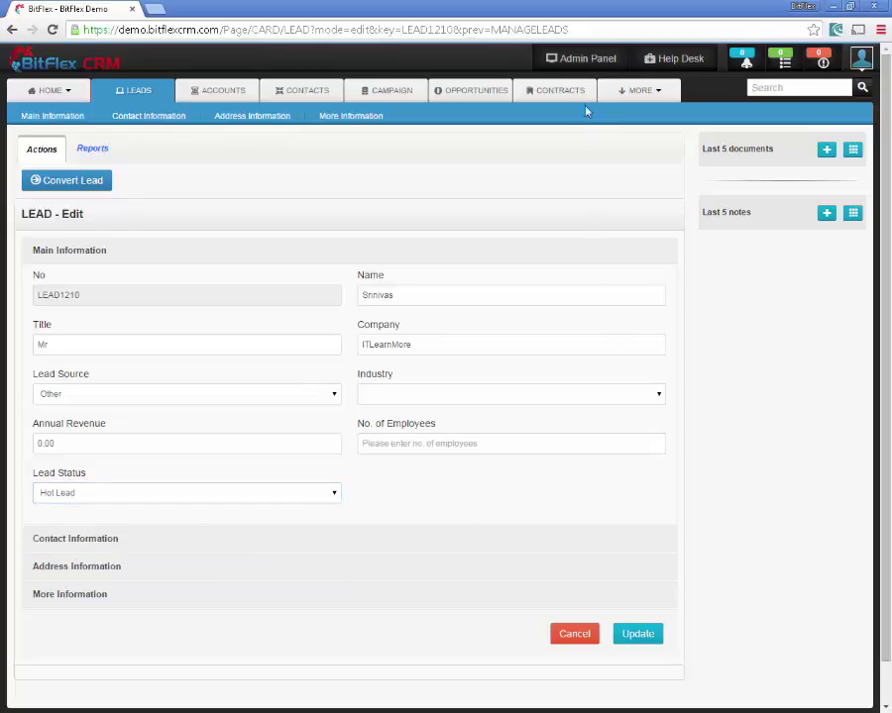
Add the value Closed to the LEADSTATUS master data list in the admin panel and save it
click(577, 61)
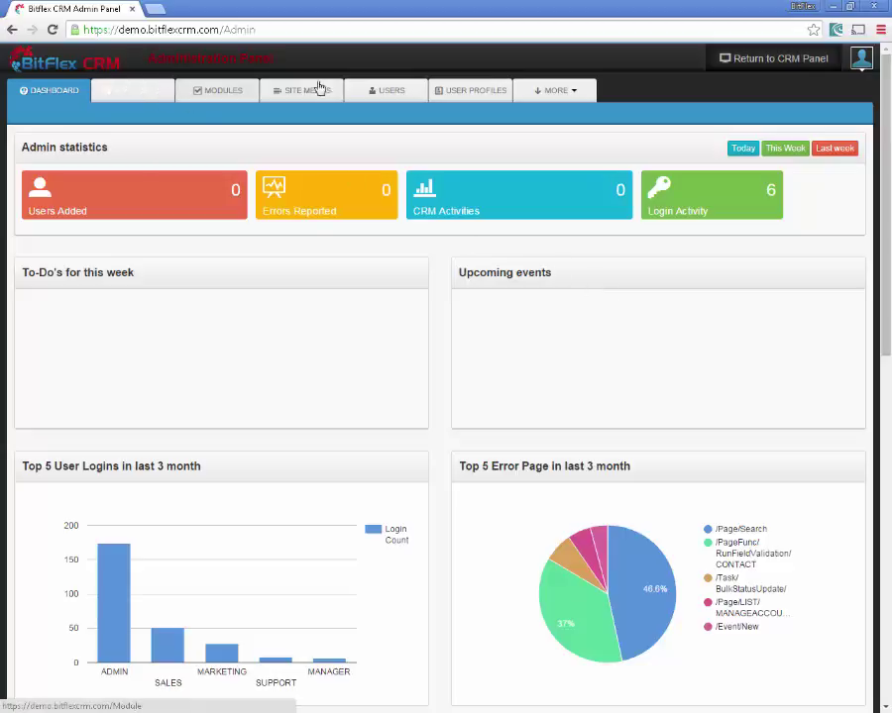
click(588, 92)
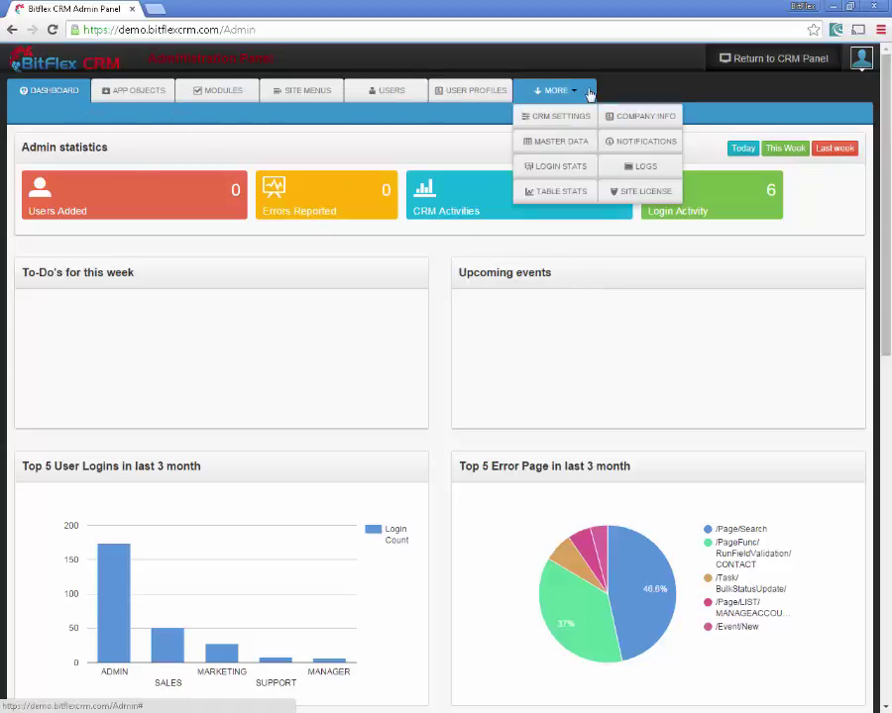
click(566, 147)
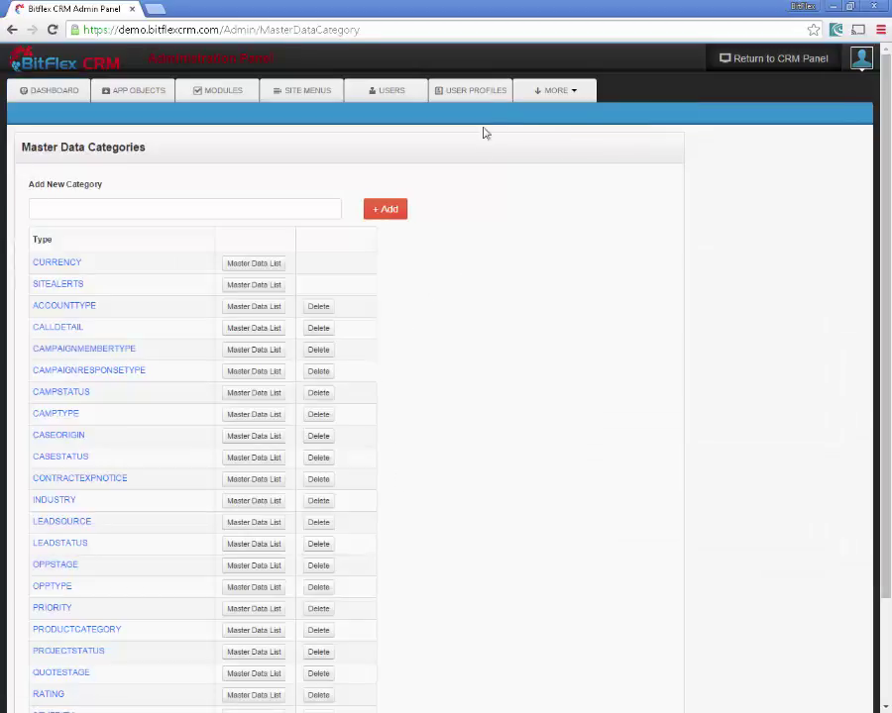
scroll(414, 490, down, 1)
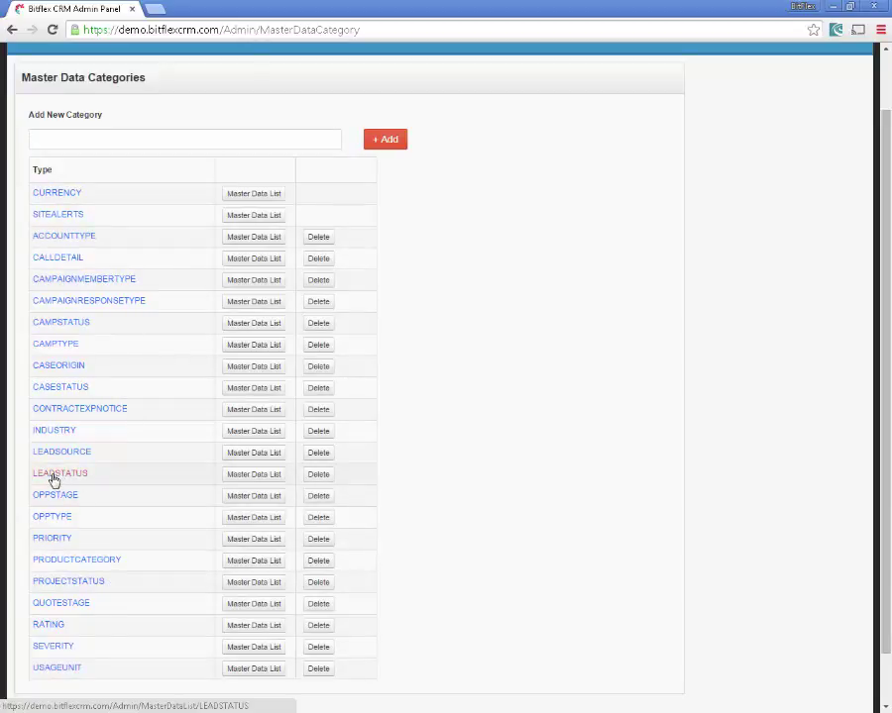
click(265, 474)
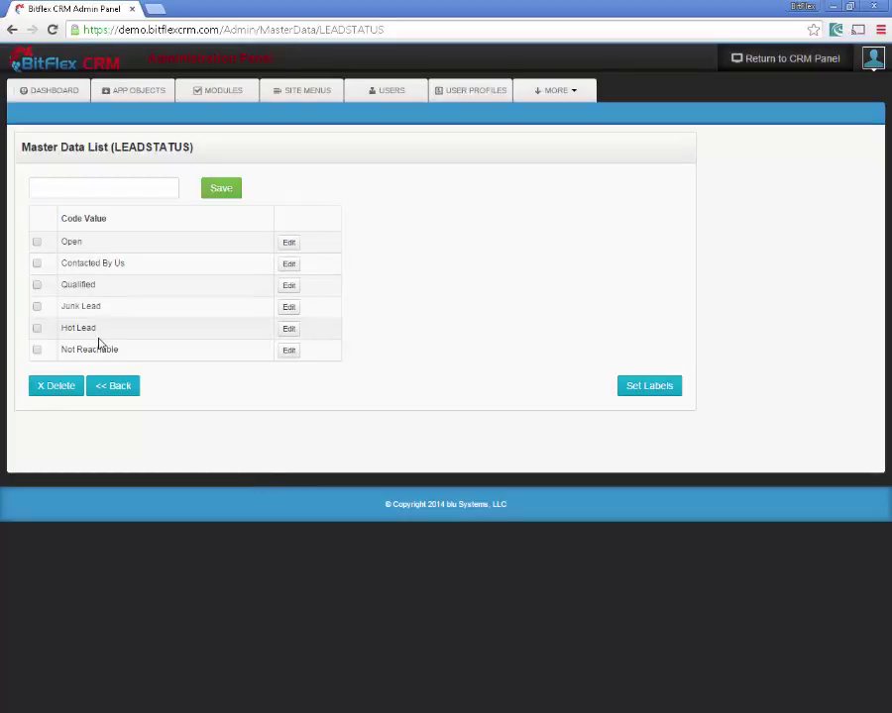
click(100, 187)
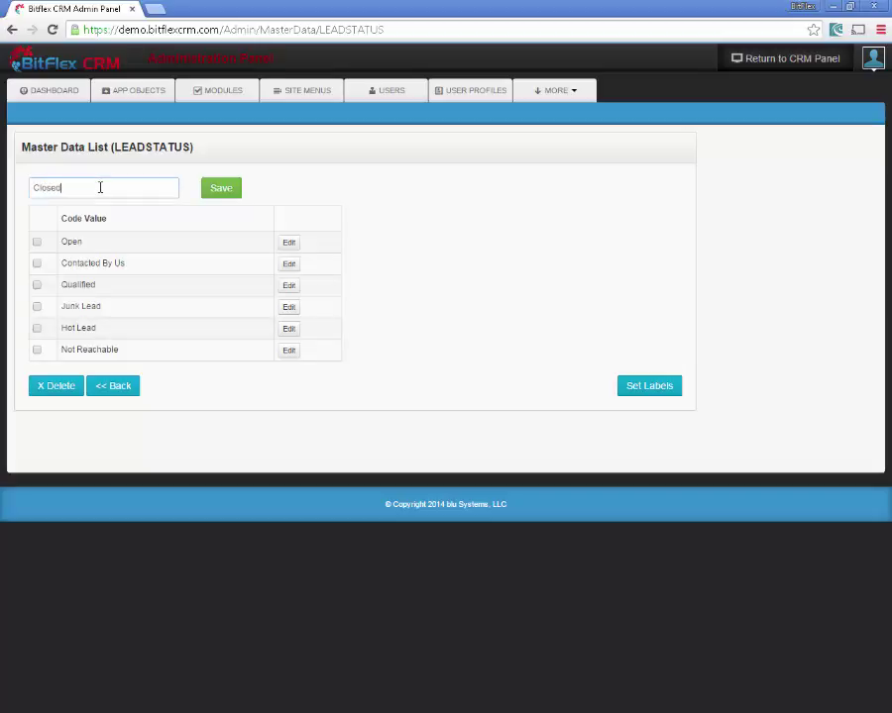
click(219, 197)
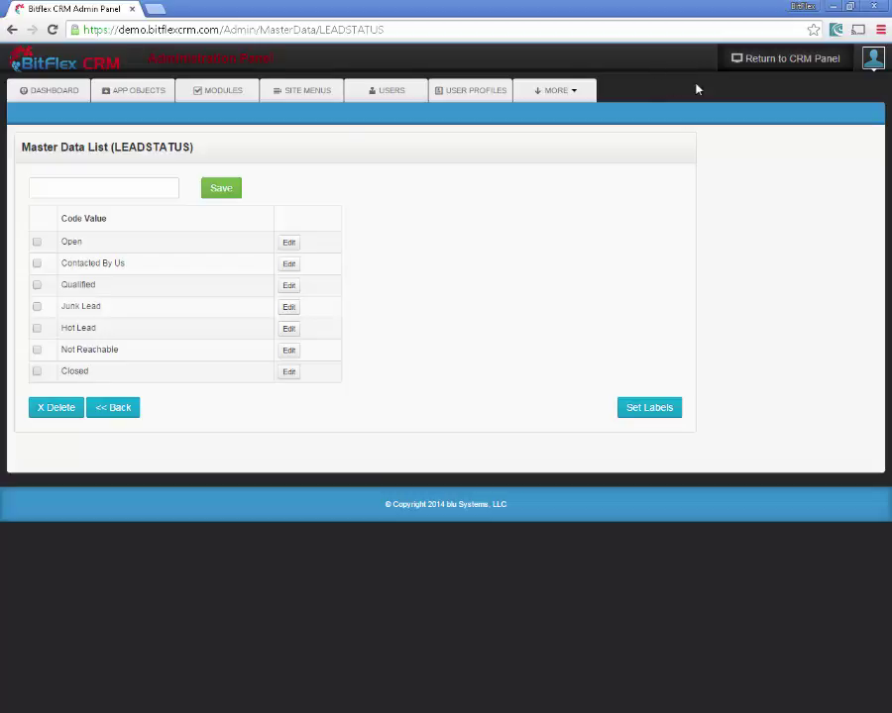
Return to the CRM panel, reopen the ITLearnMore lead for editing and check its Lead Status choices for Closed
click(772, 65)
click(138, 90)
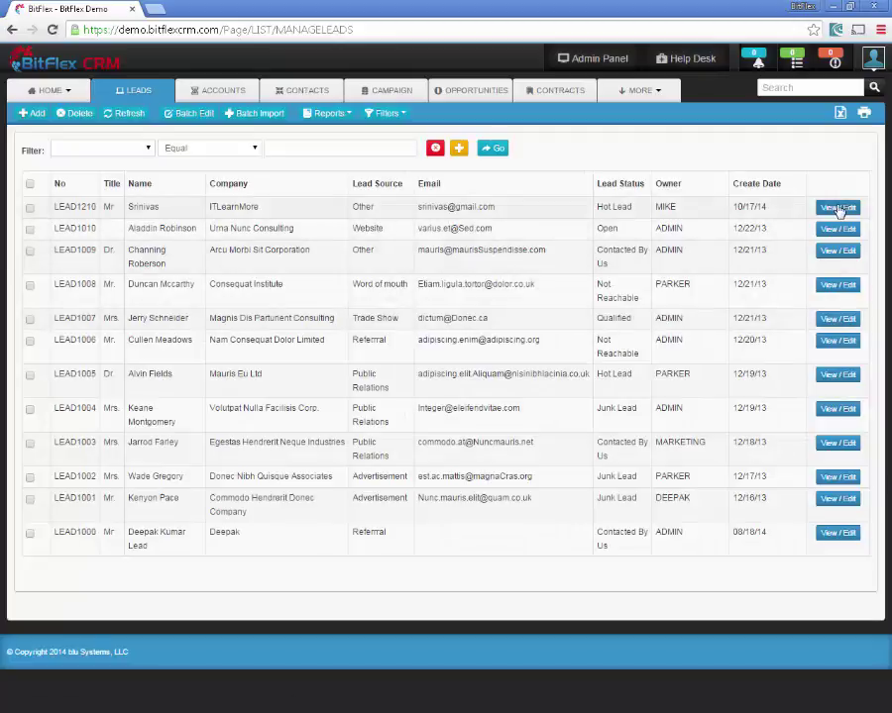
click(838, 208)
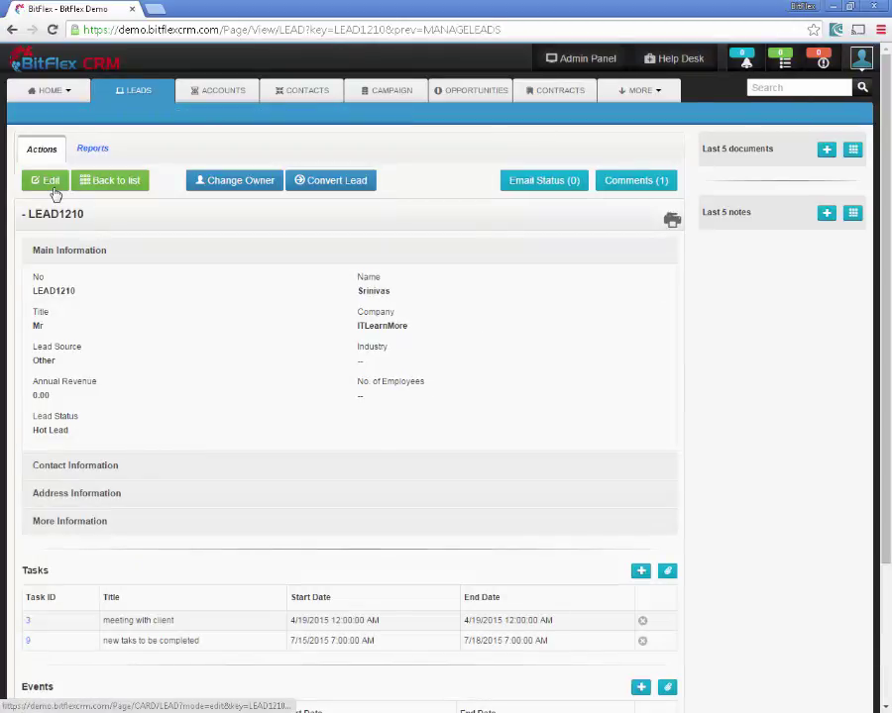
click(50, 184)
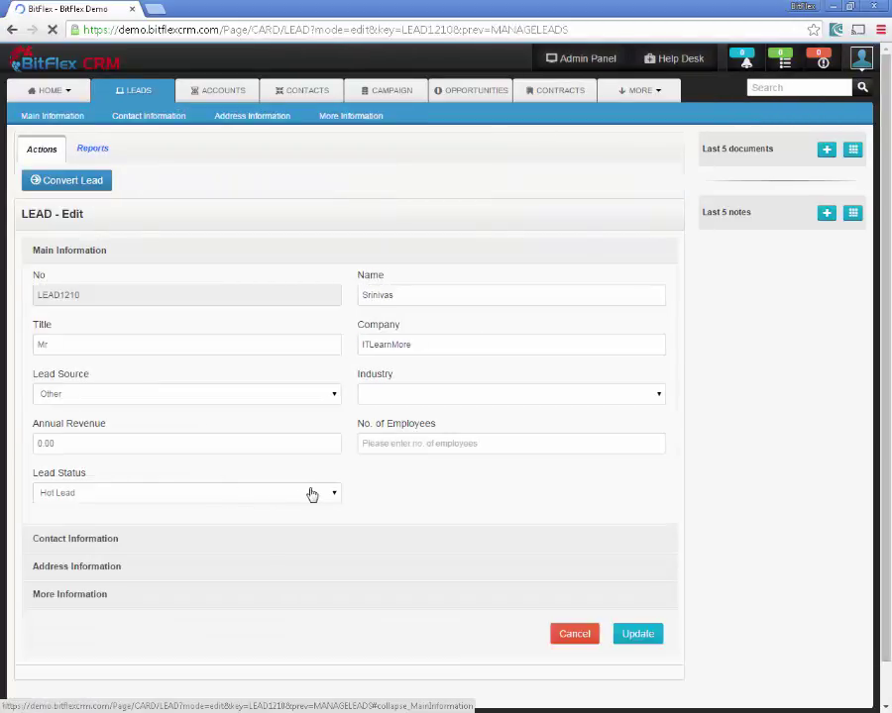
click(312, 493)
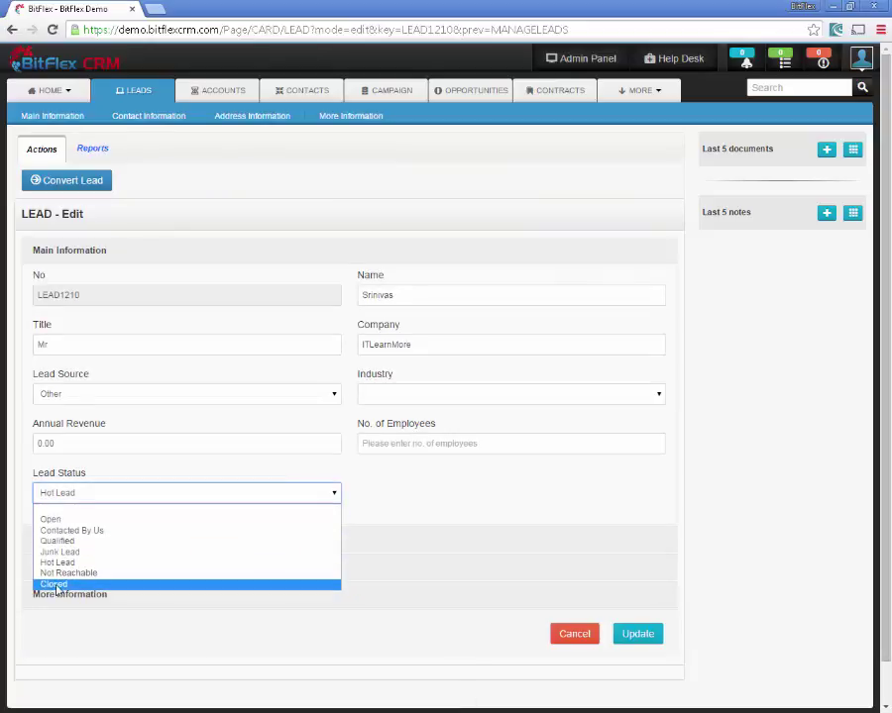